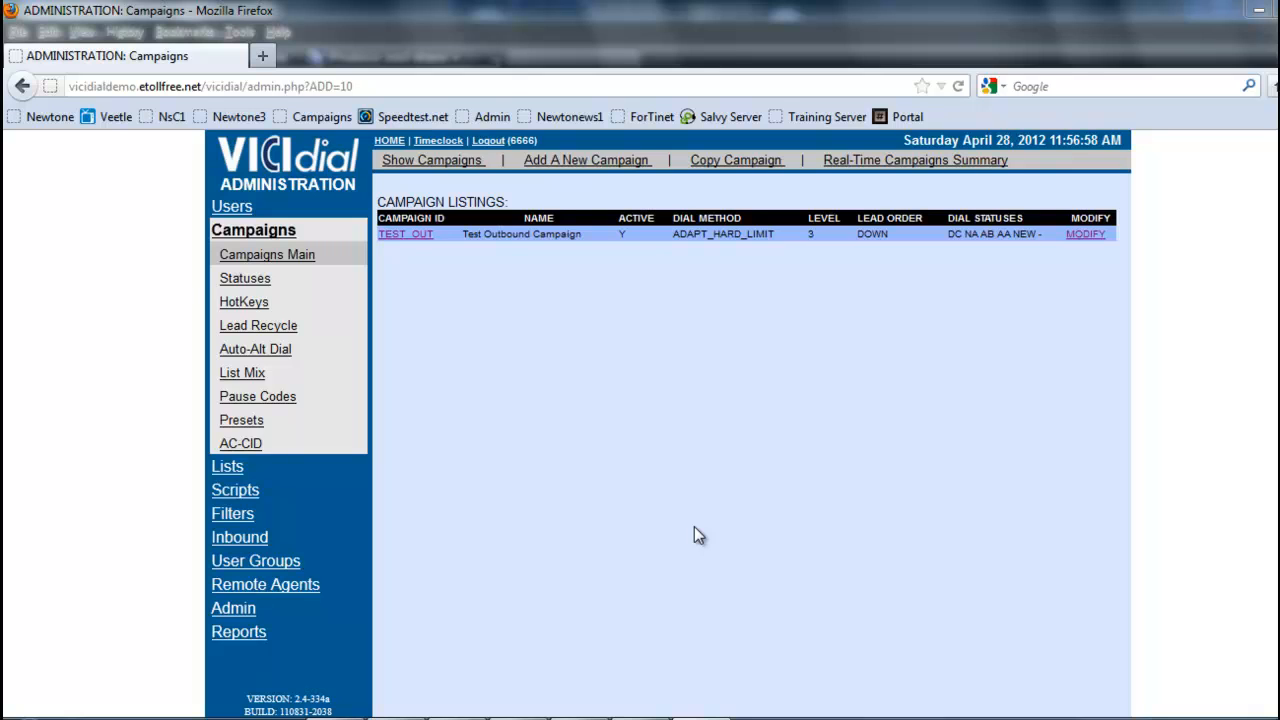
Open the lead recycling settings of the TEST_OUT campaign.
{"action": "left_click", "coordinate": [224, 256]}
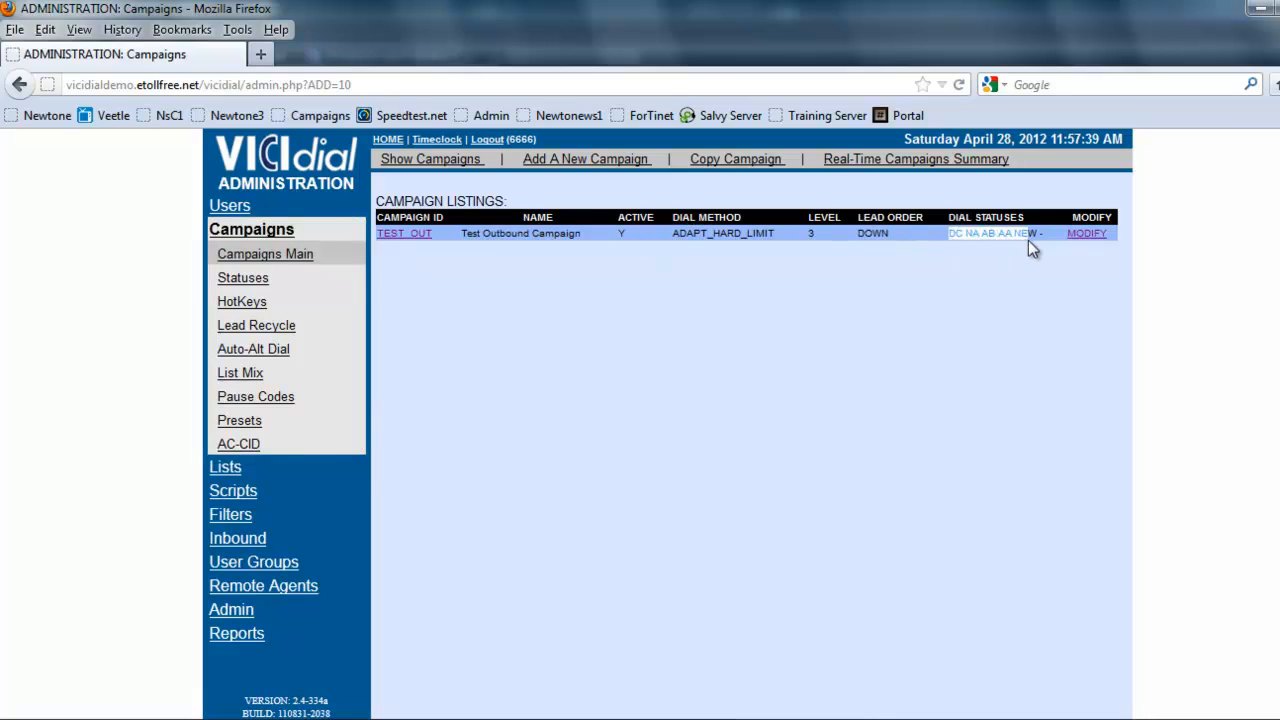
{"action": "left_click_drag", "start_coordinate": [1028, 240], "coordinate": [1012, 257]}
{"action": "left_click", "coordinate": [248, 332]}
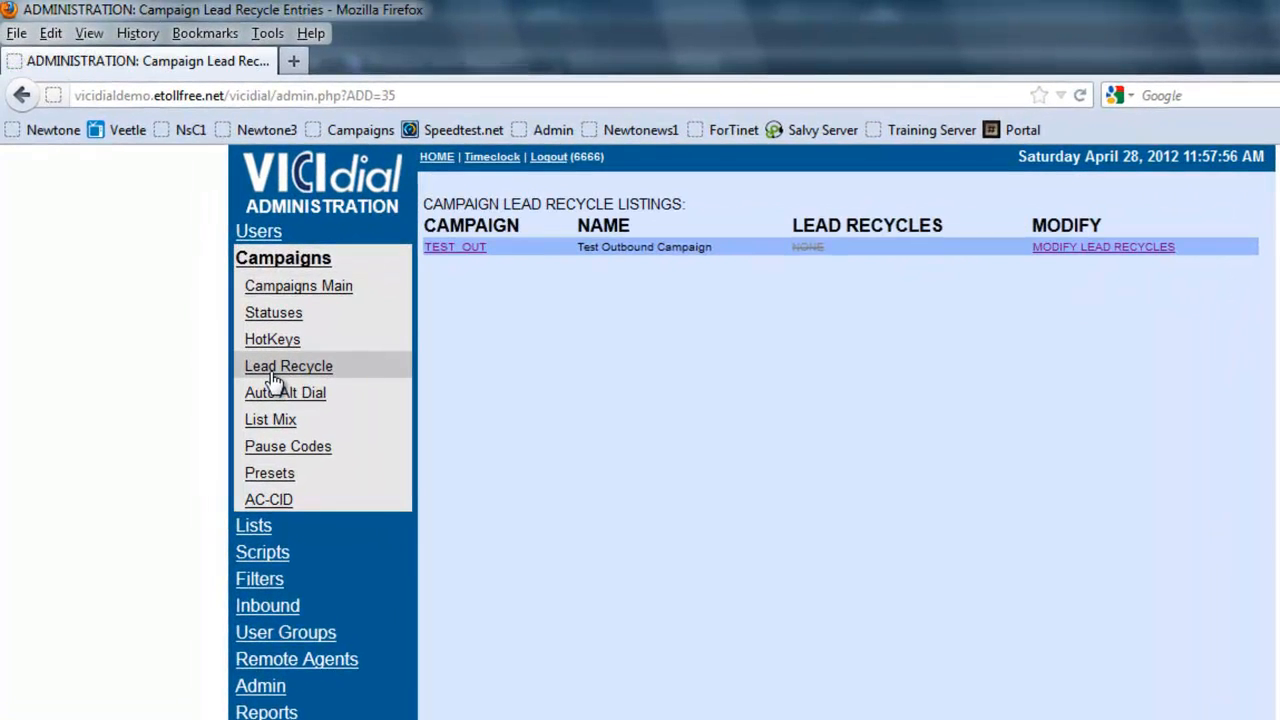
{"action": "left_click", "coordinate": [456, 248]}
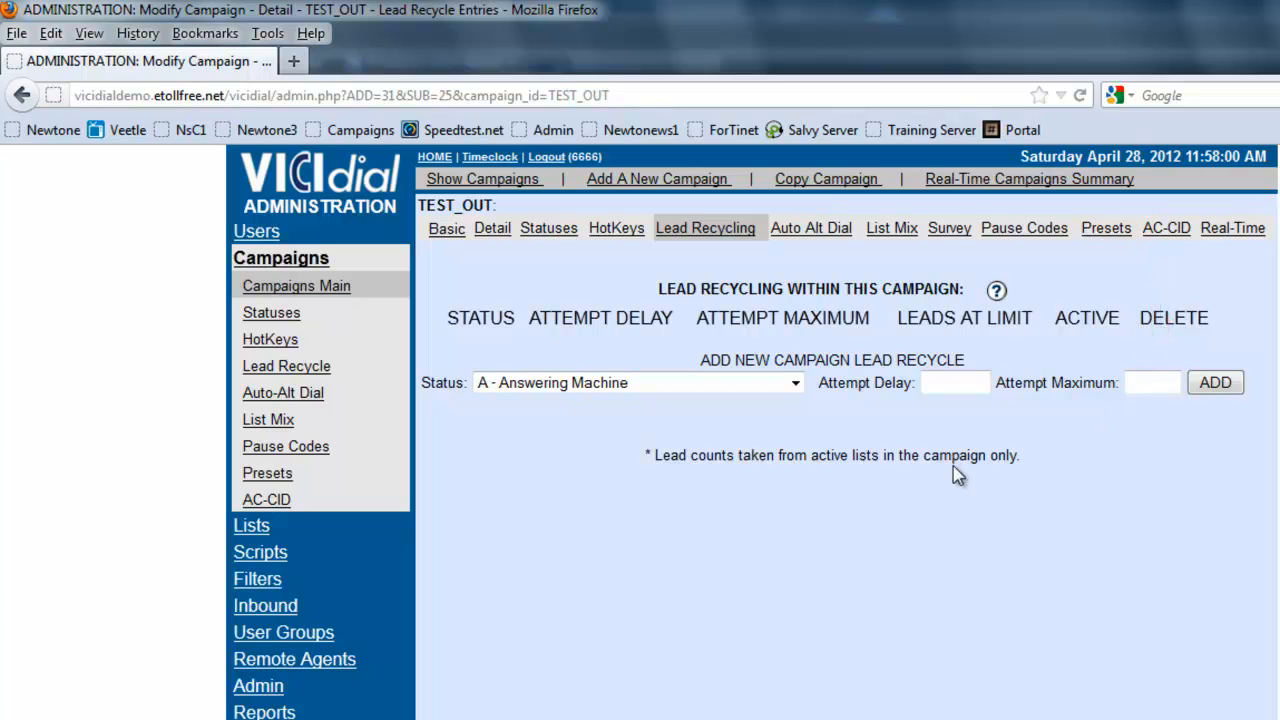
Add a lead recycle entry for status AA - Answering Machine Auto with attempt delay 3600 and attempt maximum 3.
{"action": "left_click", "coordinate": [567, 383]}
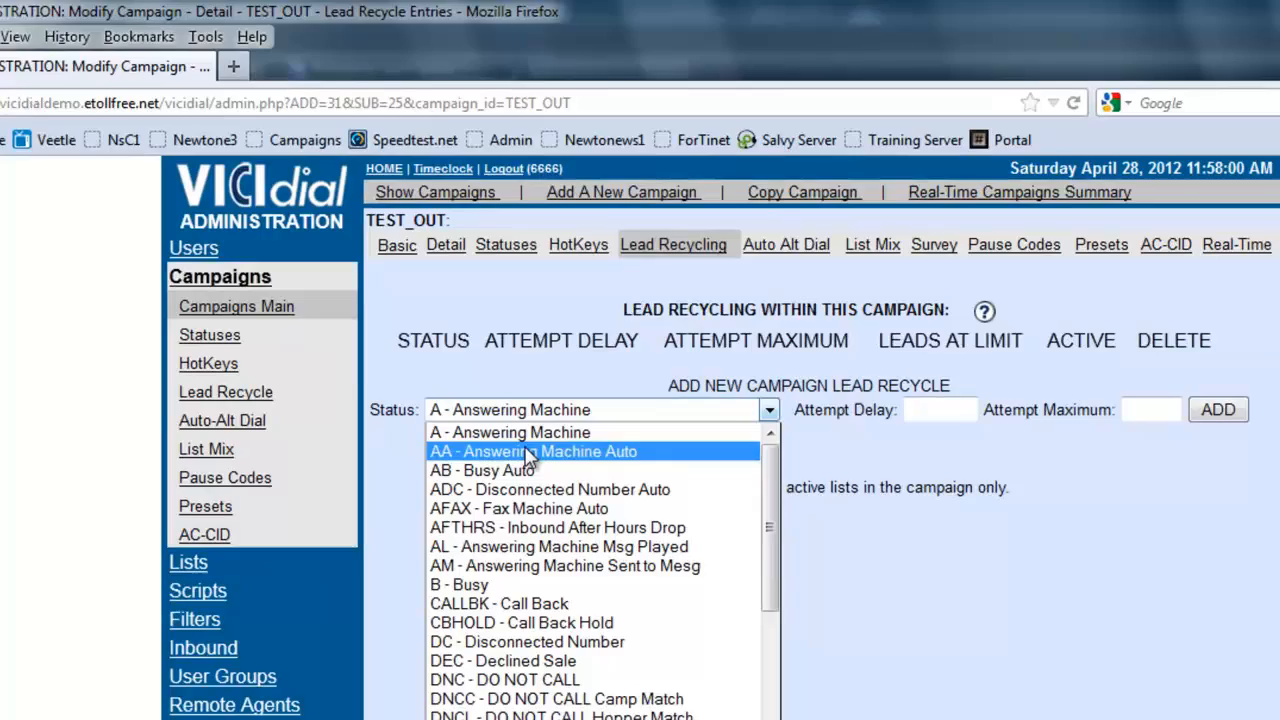
{"action": "left_click", "coordinate": [527, 452]}
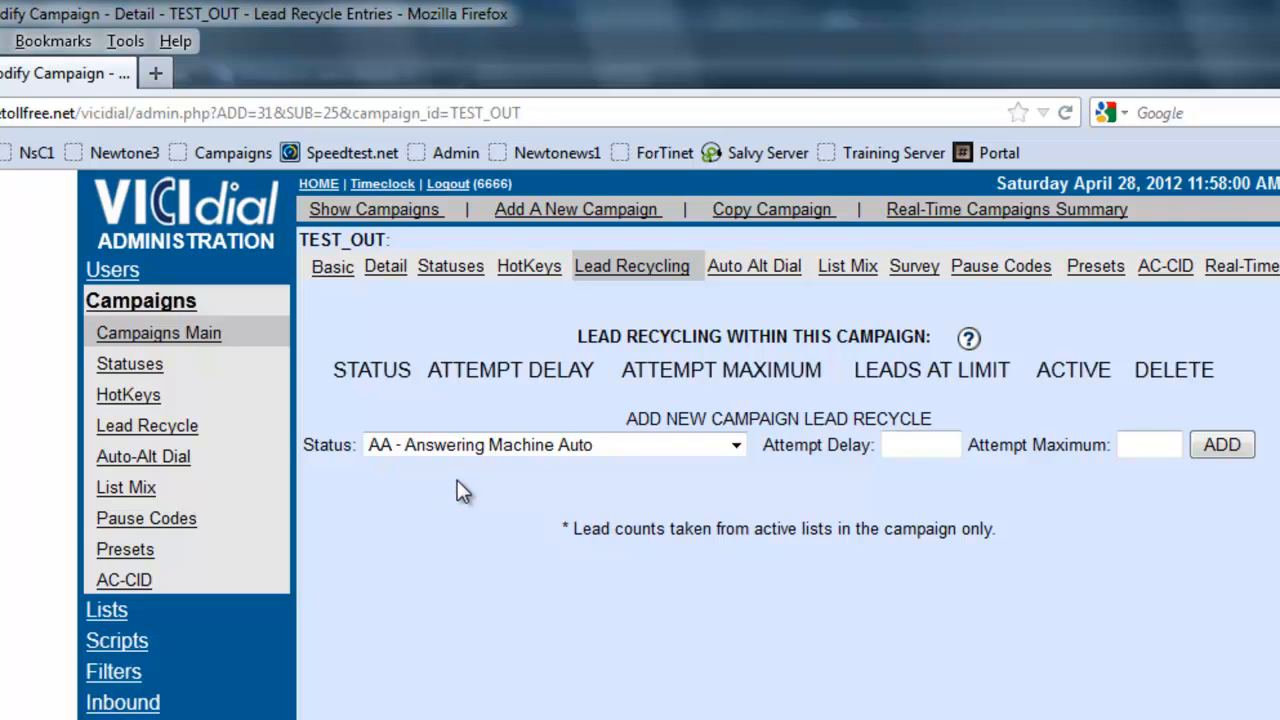
{"action": "left_click", "coordinate": [889, 446]}
{"action": "type", "text": "3600"}
{"action": "left_click", "coordinate": [1143, 446]}
{"action": "type", "text": "3"}
{"action": "left_click", "coordinate": [1217, 447]}
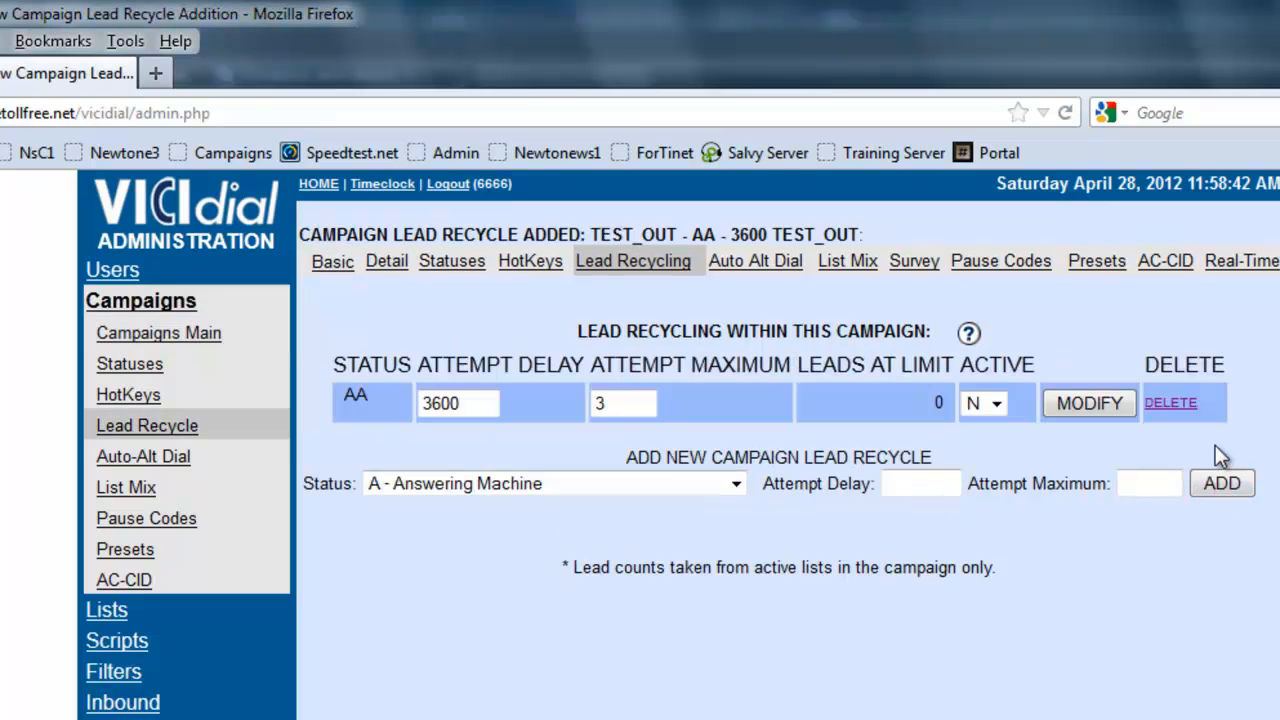
Add a lead recycle entry for status AB - Busy Auto with attempt delay 1800 and attempt maximum 10.
{"action": "left_click", "coordinate": [736, 484]}
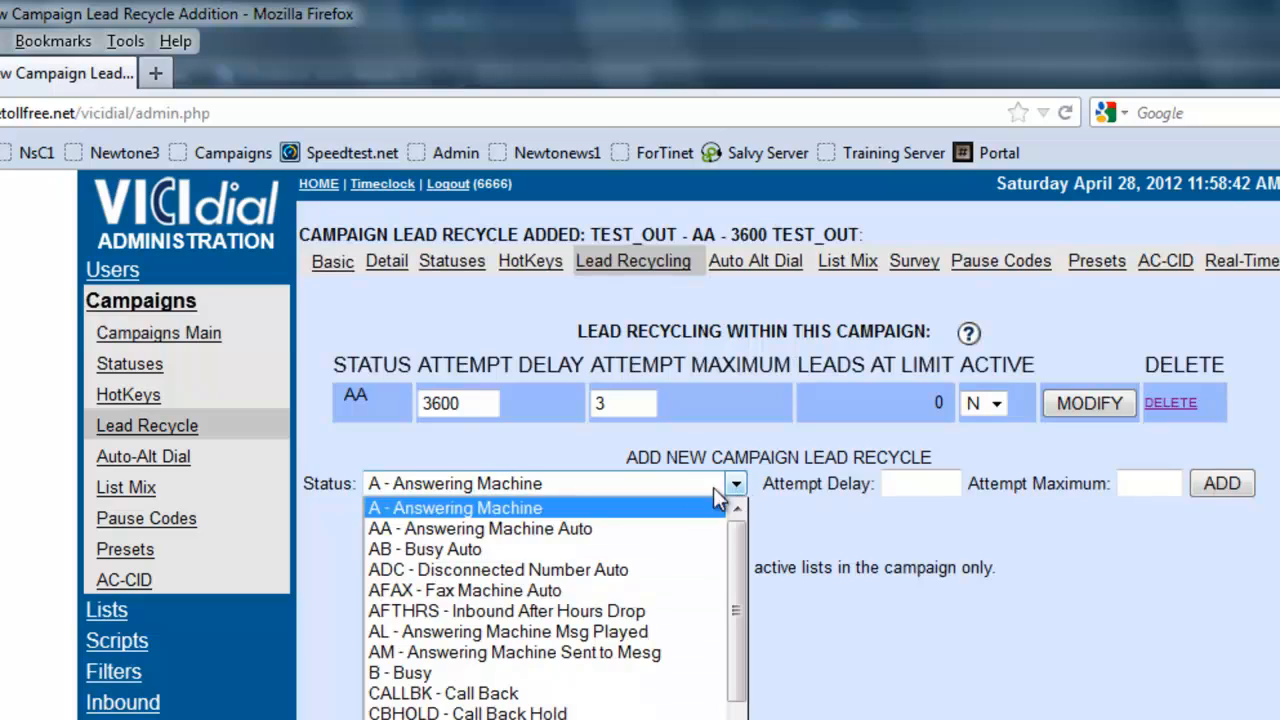
{"action": "left_click", "coordinate": [527, 551]}
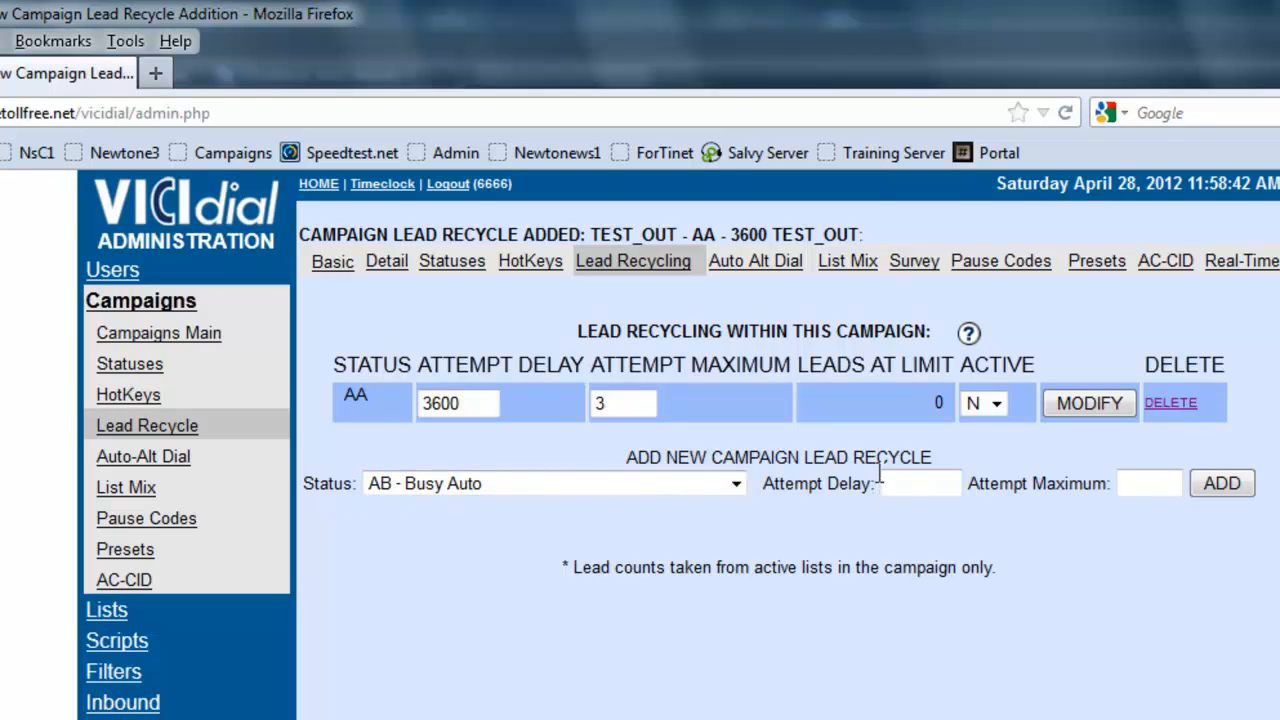
{"action": "left_click", "coordinate": [915, 483]}
{"action": "type", "text": "1800"}
{"action": "key", "text": "Tab"}
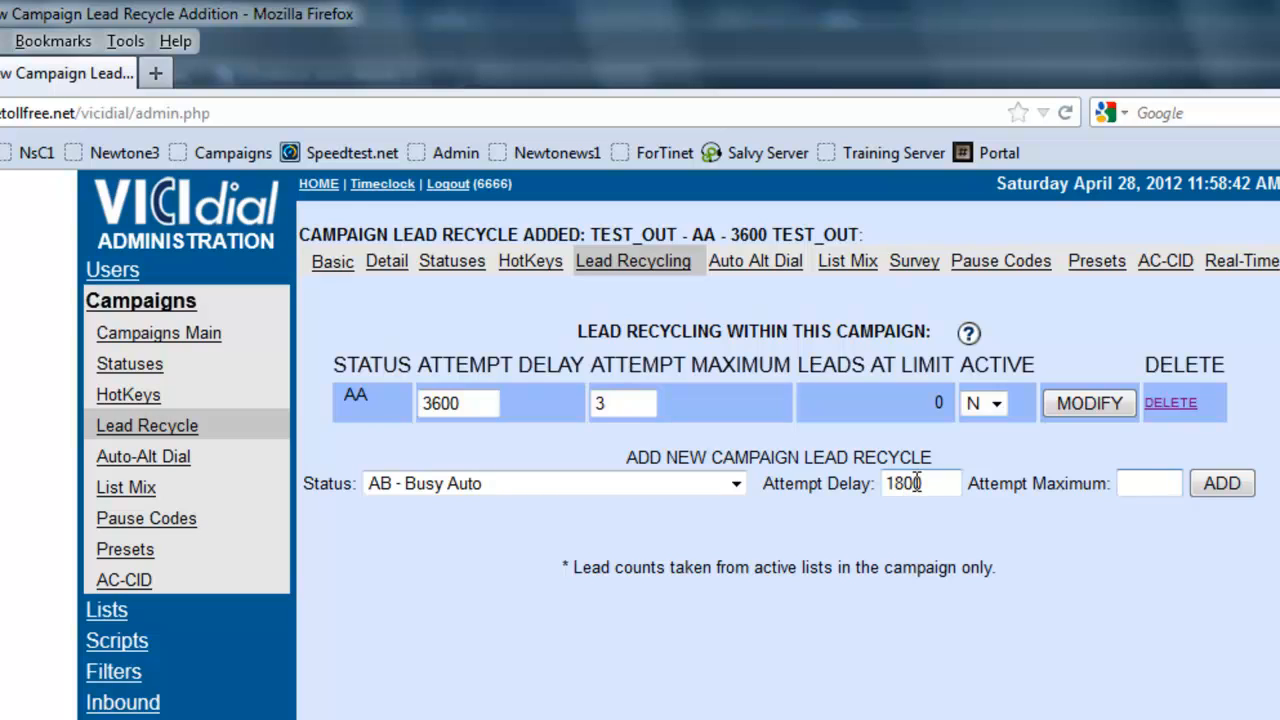
{"action": "type", "text": "5"}
{"action": "key", "text": "BackSpace"}
{"action": "type", "text": "10"}
{"action": "left_click", "coordinate": [1244, 486]}
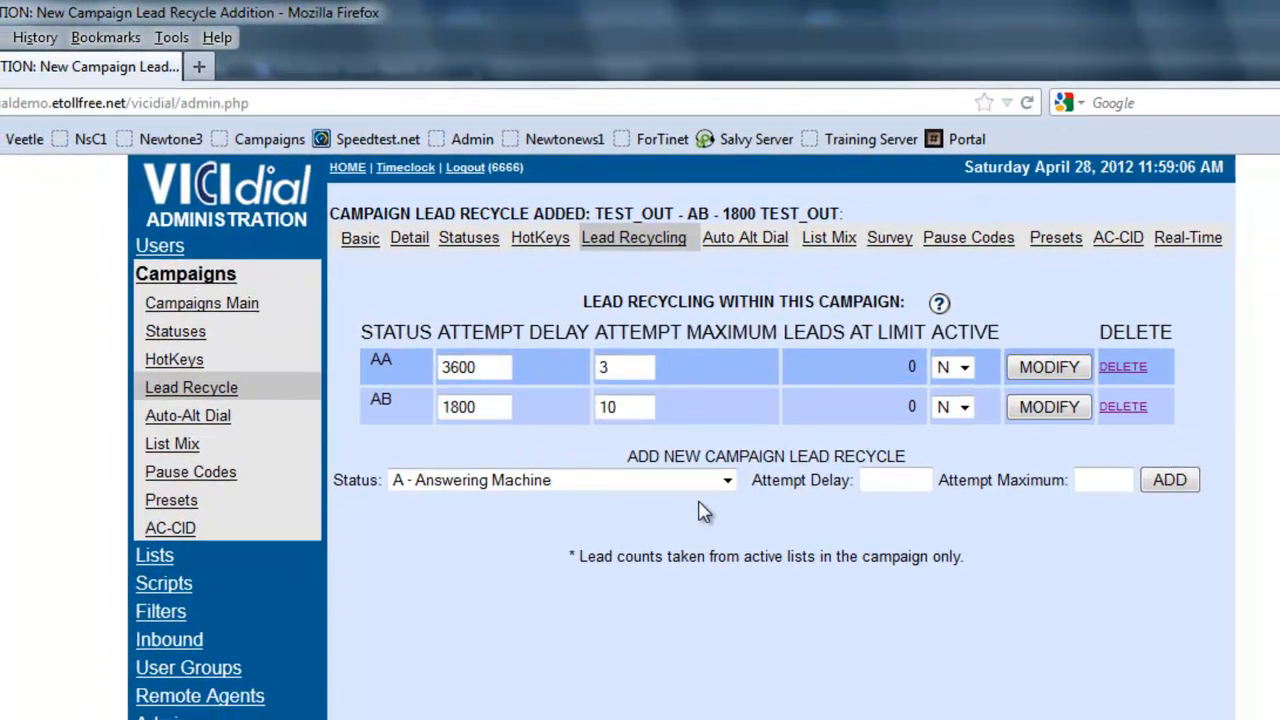
Add a lead recycle entry for status NA - No Answer AutoDial with attempt delay 3600 and attempt maximum 10.
{"action": "left_click", "coordinate": [727, 480]}
{"action": "scroll", "coordinate": [527, 660], "scroll_direction": "down", "scroll_amount": 3}
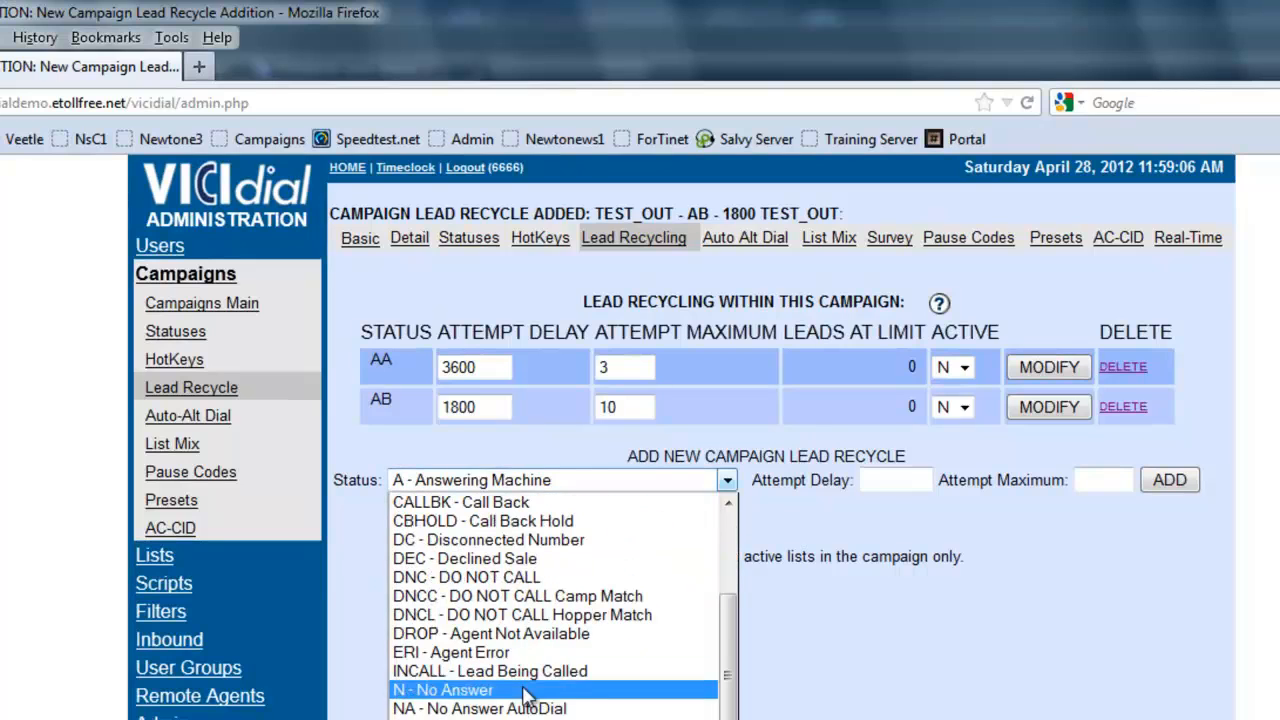
{"action": "left_click", "coordinate": [502, 709]}
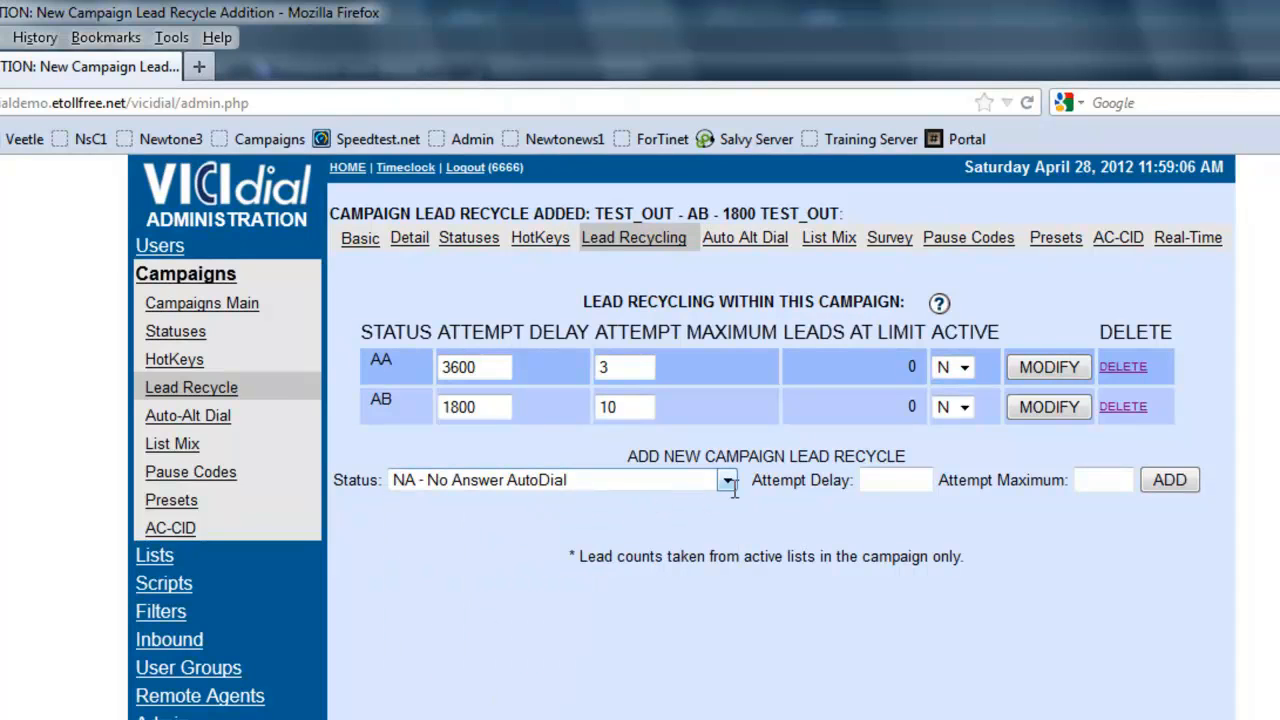
{"action": "left_click", "coordinate": [870, 480]}
{"action": "type", "text": "360"}
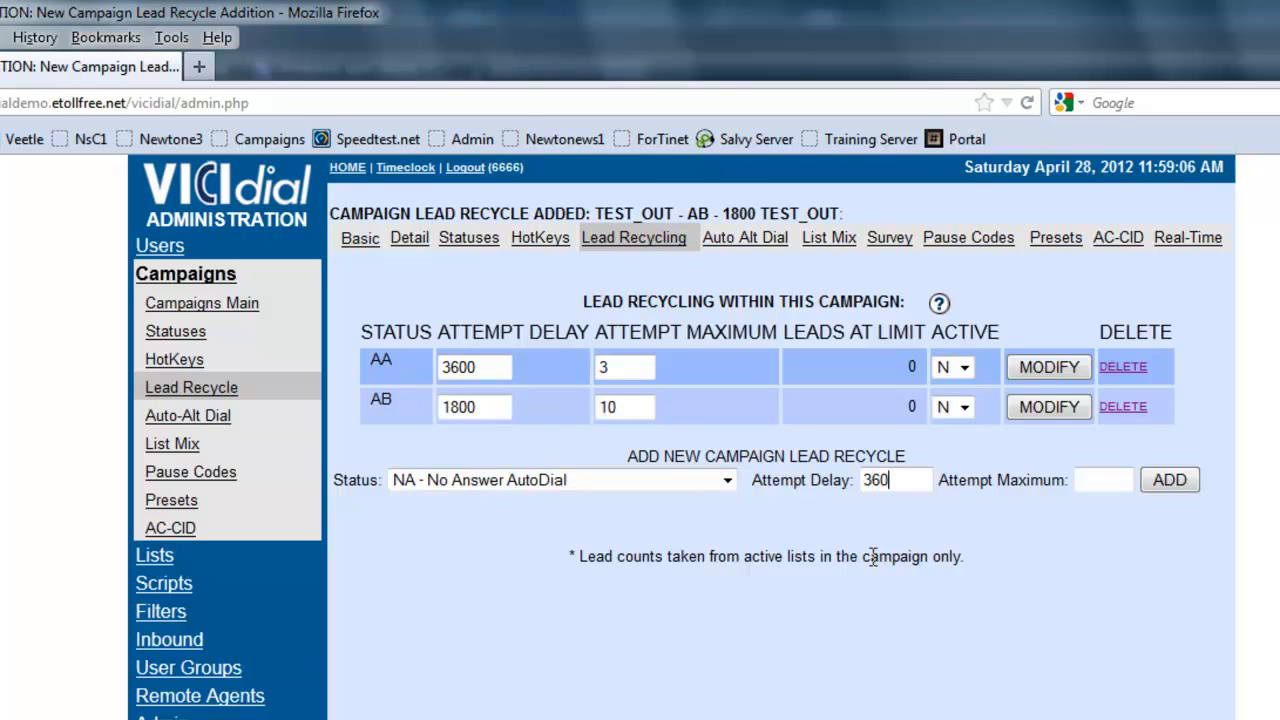
{"action": "type", "text": "0"}
{"action": "left_click", "coordinate": [1099, 483]}
{"action": "type", "text": "10"}
{"action": "left_click", "coordinate": [1170, 481]}
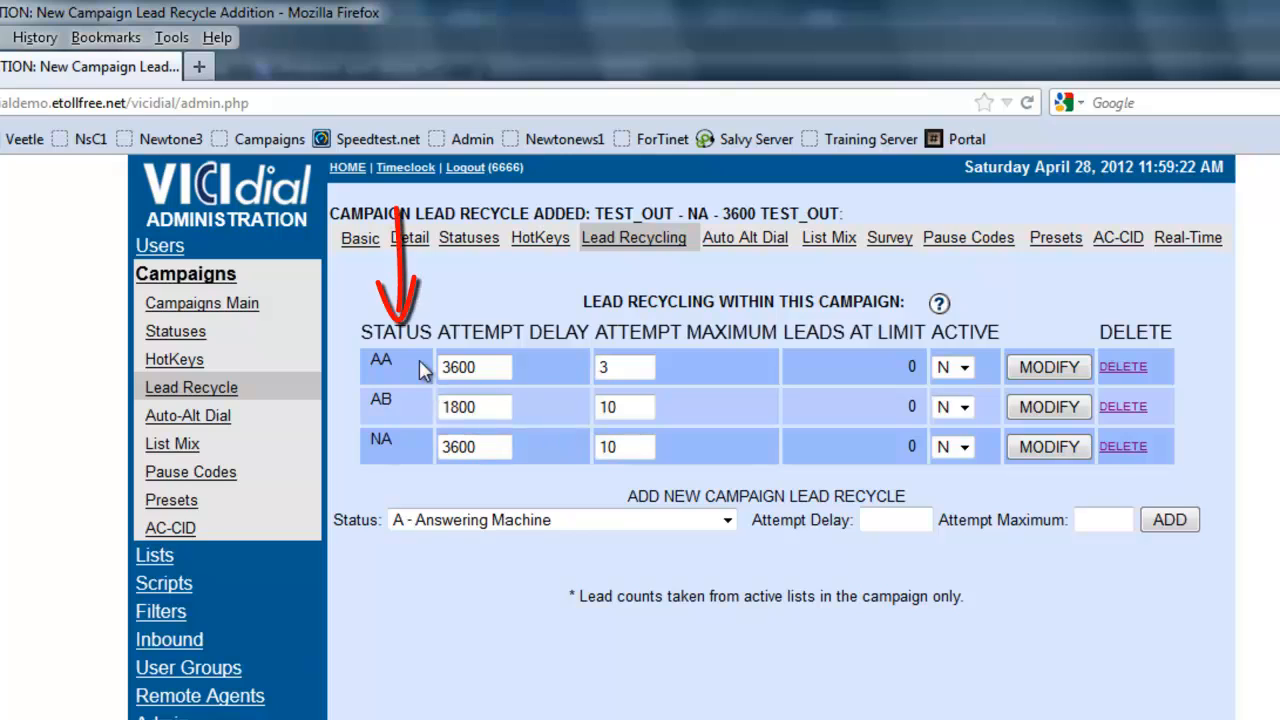
Review the AA entry's status, attempt delay, attempt maximum and leads at limit.
{"action": "left_click_drag", "start_coordinate": [372, 361], "coordinate": [393, 367]}
{"action": "left_click_drag", "start_coordinate": [482, 367], "coordinate": [440, 367]}
{"action": "left_click_drag", "start_coordinate": [610, 367], "coordinate": [575, 375]}
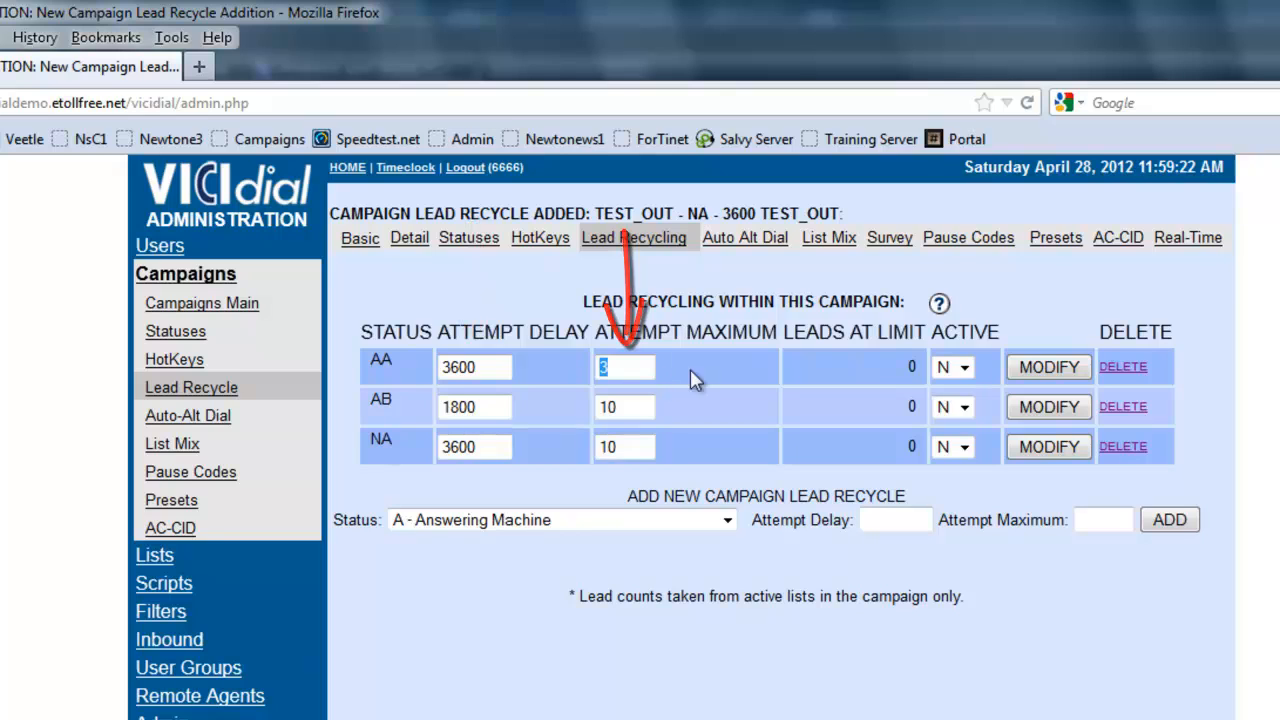
{"action": "left_click", "coordinate": [814, 360]}
{"action": "left_click_drag", "start_coordinate": [919, 370], "coordinate": [900, 368]}
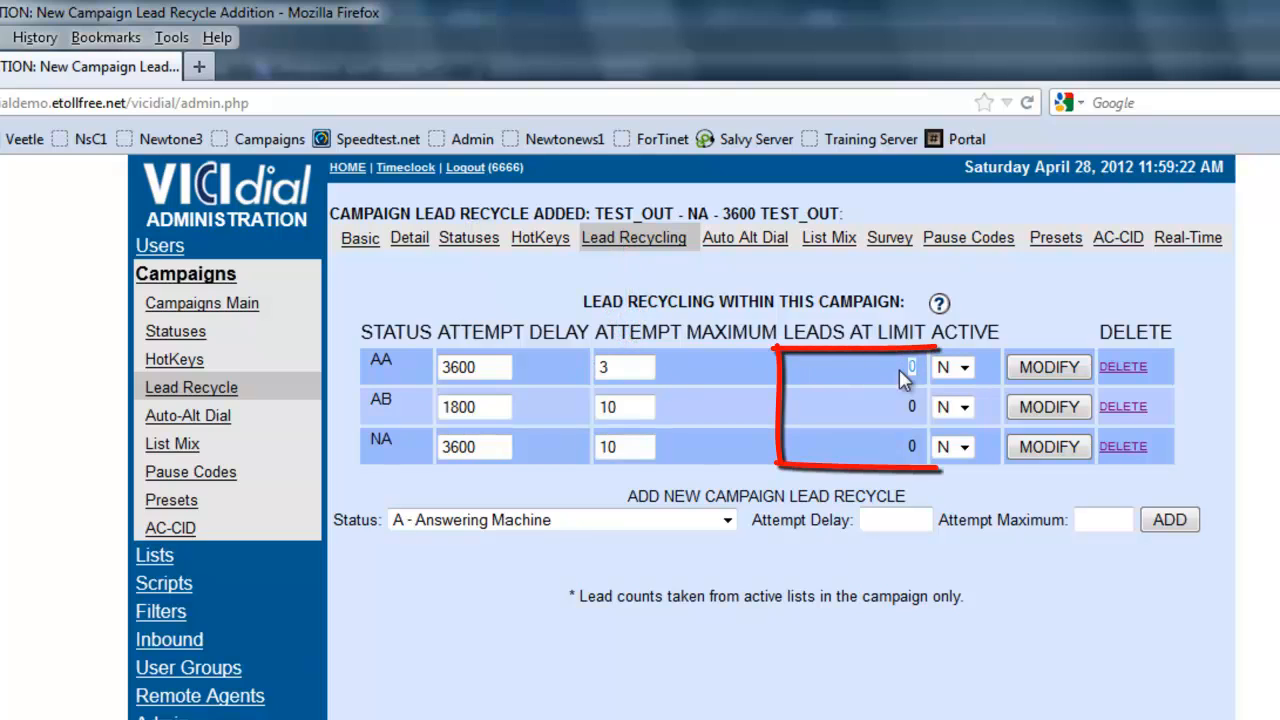
{"action": "left_click", "coordinate": [810, 372]}
Set the AA, AB and NA recycle entries to active Y and submit the modification of the AA entry.
{"action": "left_click", "coordinate": [962, 368]}
{"action": "left_click", "coordinate": [962, 393]}
{"action": "left_click", "coordinate": [965, 407]}
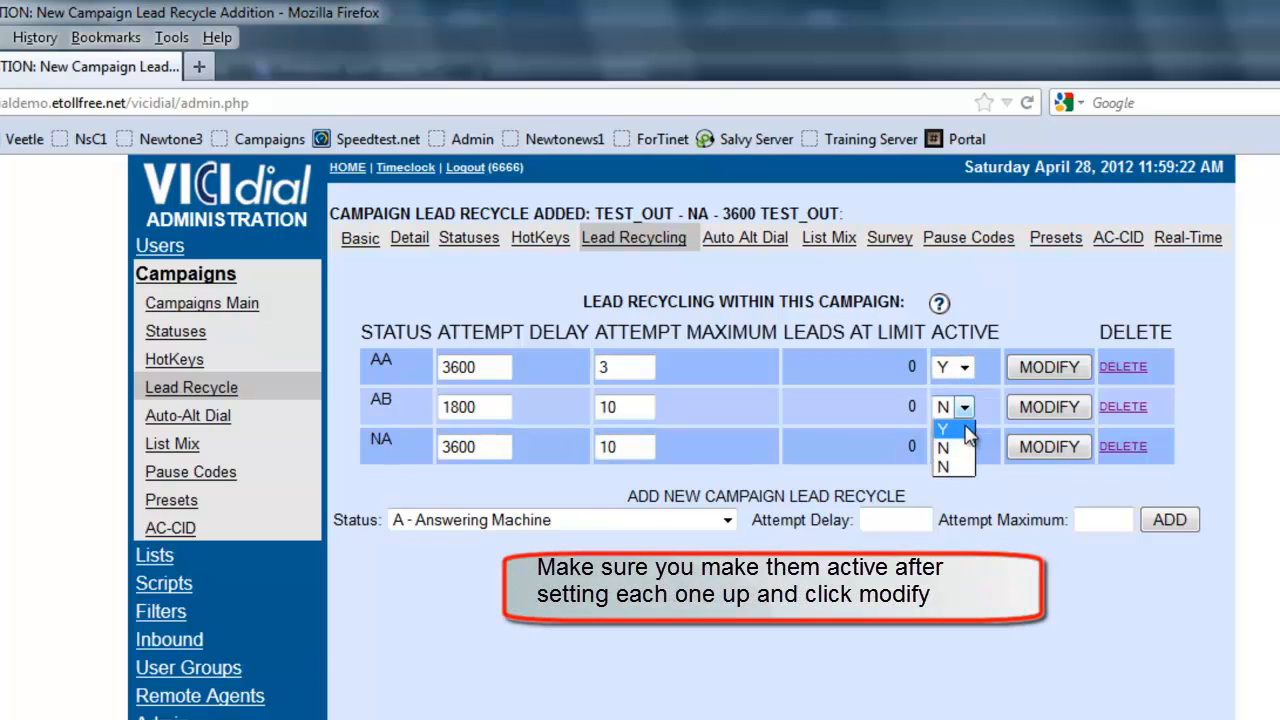
{"action": "left_click", "coordinate": [962, 432]}
{"action": "left_click", "coordinate": [962, 447]}
{"action": "left_click", "coordinate": [960, 472]}
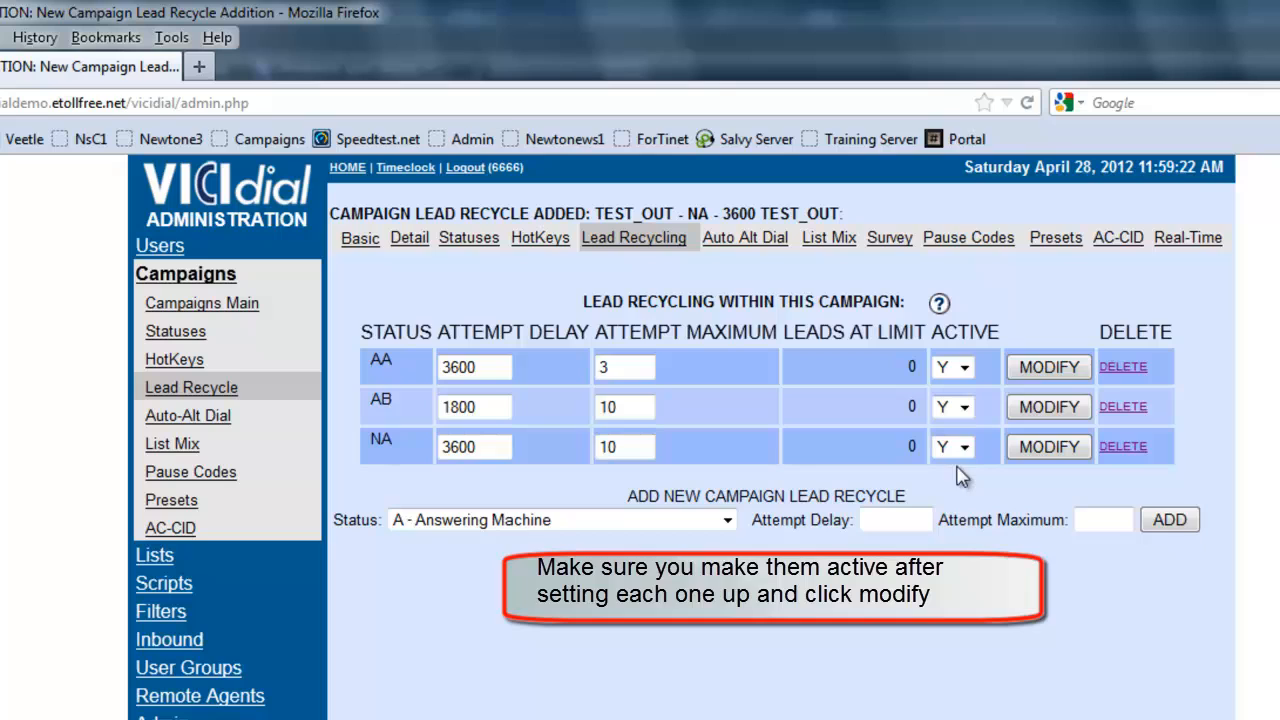
{"action": "left_click", "coordinate": [1027, 383]}
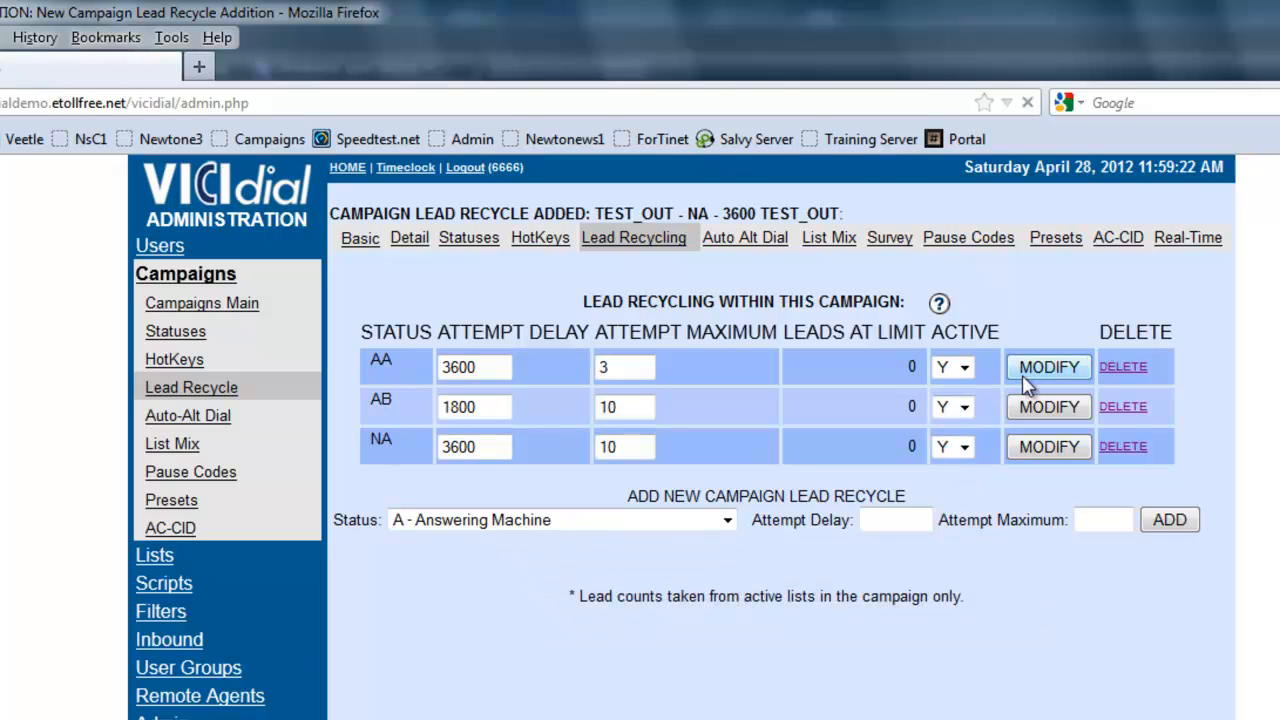
Set the AB and NA recycle entries to active Y, saving each entry separately.
{"action": "left_click", "coordinate": [962, 407]}
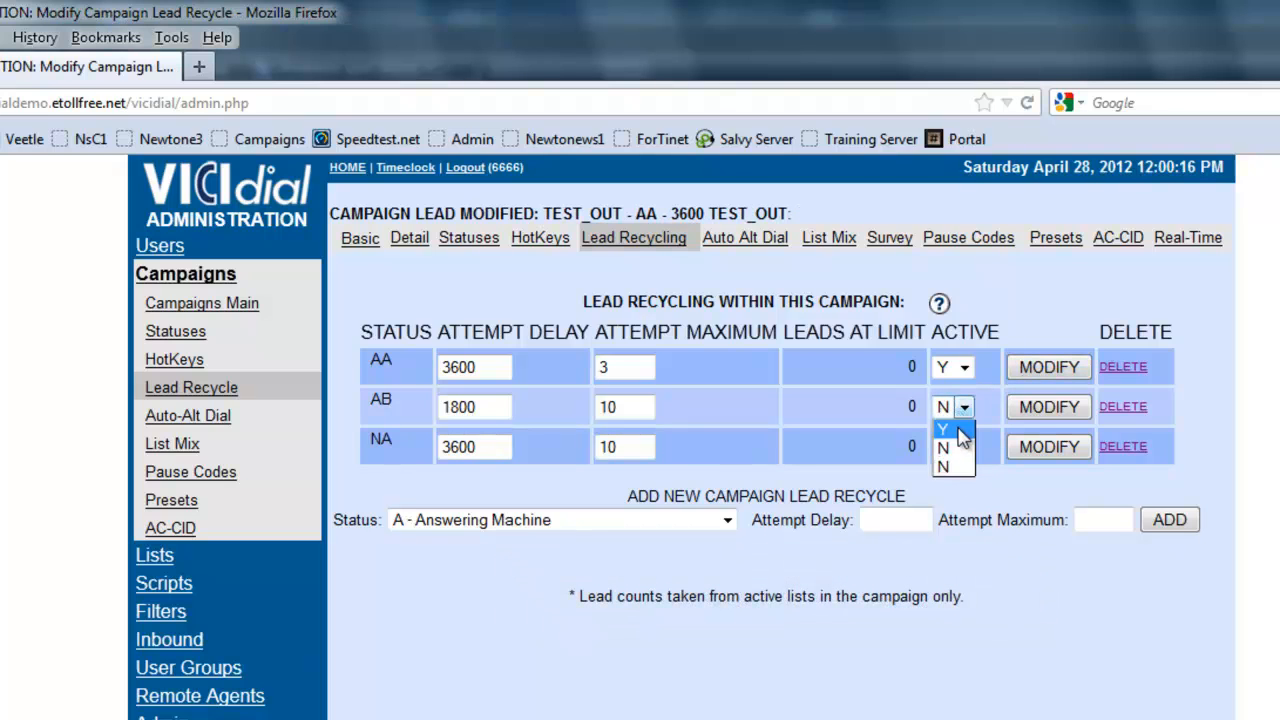
{"action": "left_click", "coordinate": [960, 432]}
{"action": "left_click", "coordinate": [1034, 418]}
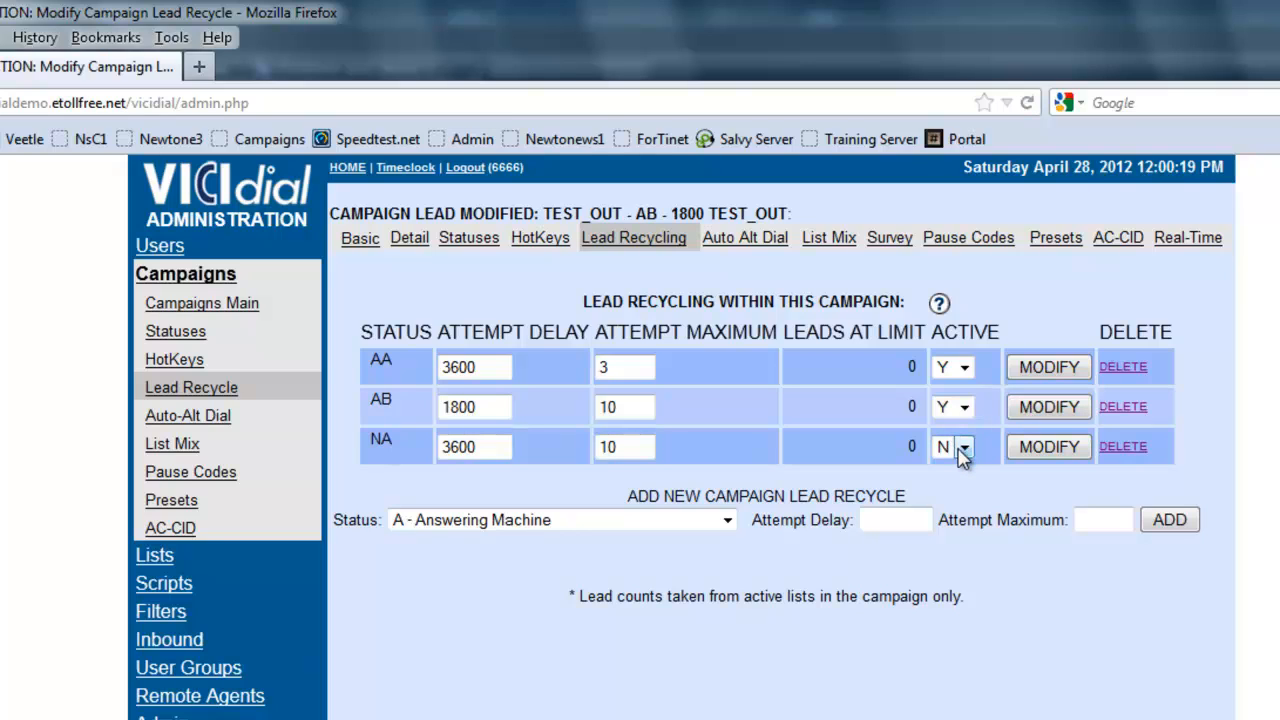
{"action": "left_click", "coordinate": [960, 449]}
{"action": "left_click", "coordinate": [951, 464]}
{"action": "left_click", "coordinate": [1024, 448]}
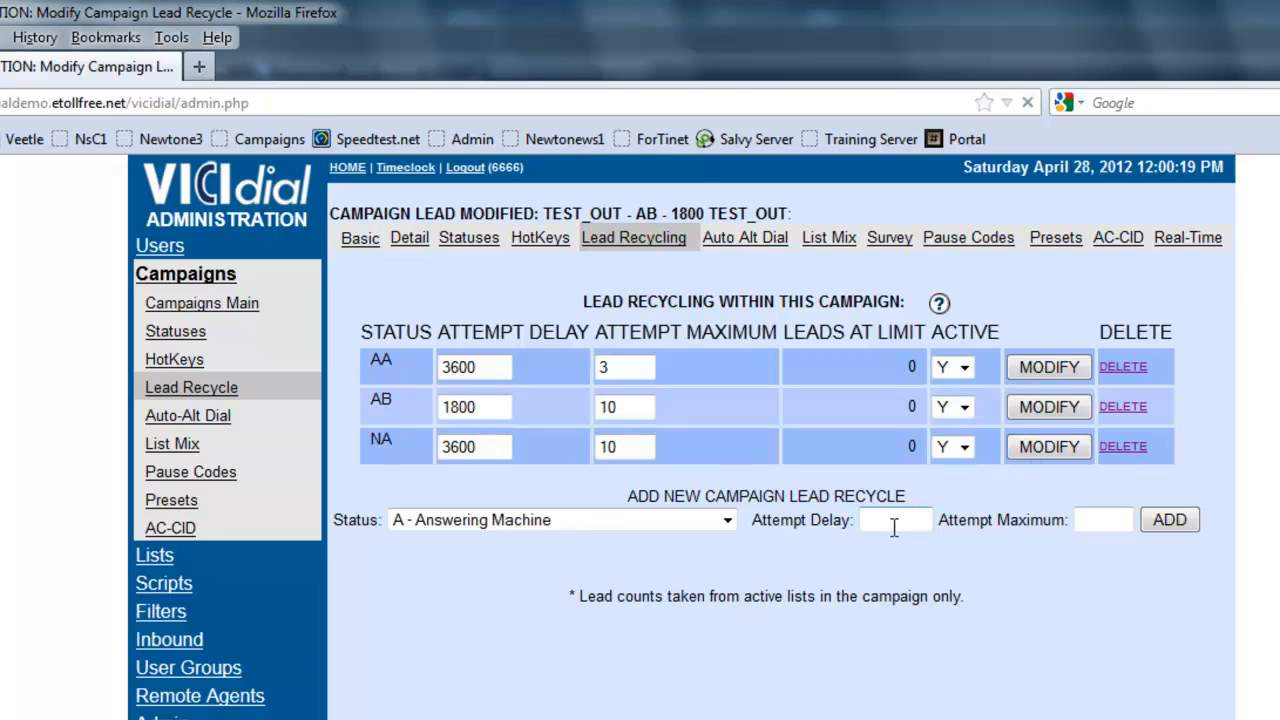